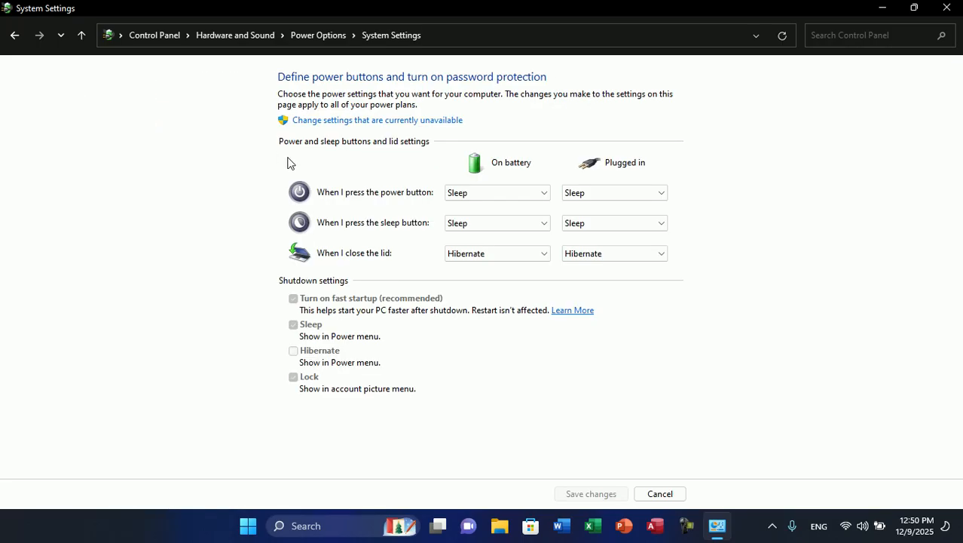
- Set the power button action to Do nothing for both on battery and plugged in
left_click(492, 191)
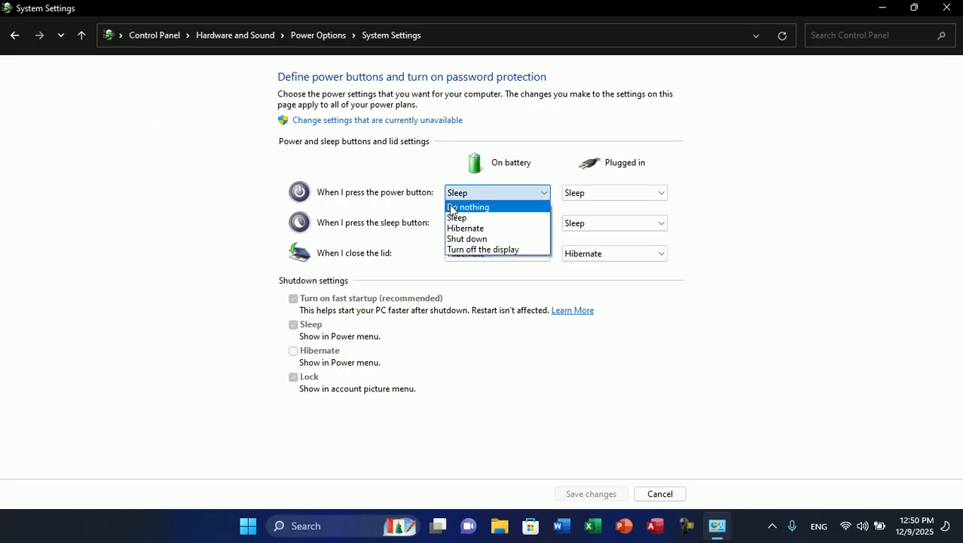
left_click(457, 208)
left_click(602, 193)
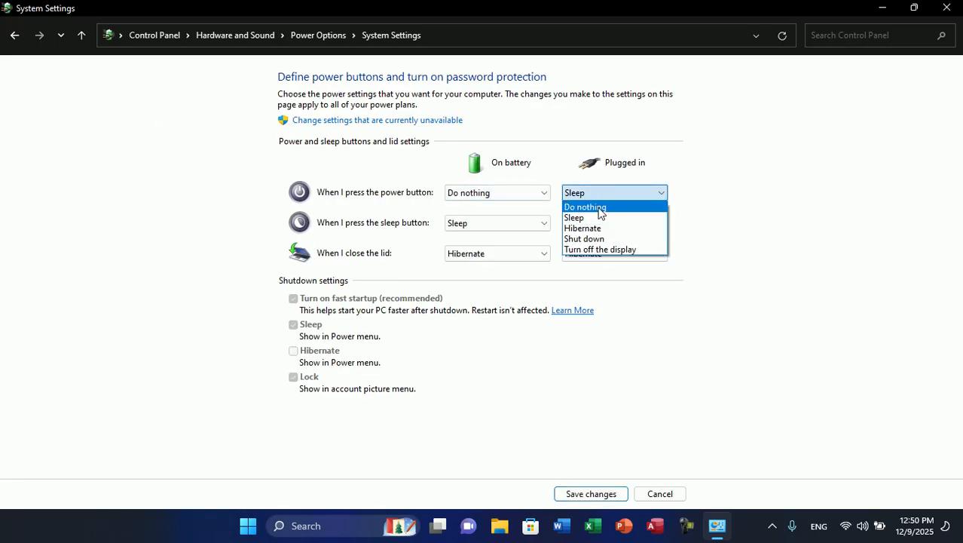
left_click(598, 208)
- Set the sleep button action to Do nothing for both on battery and plugged in, and save the changes
left_click(518, 224)
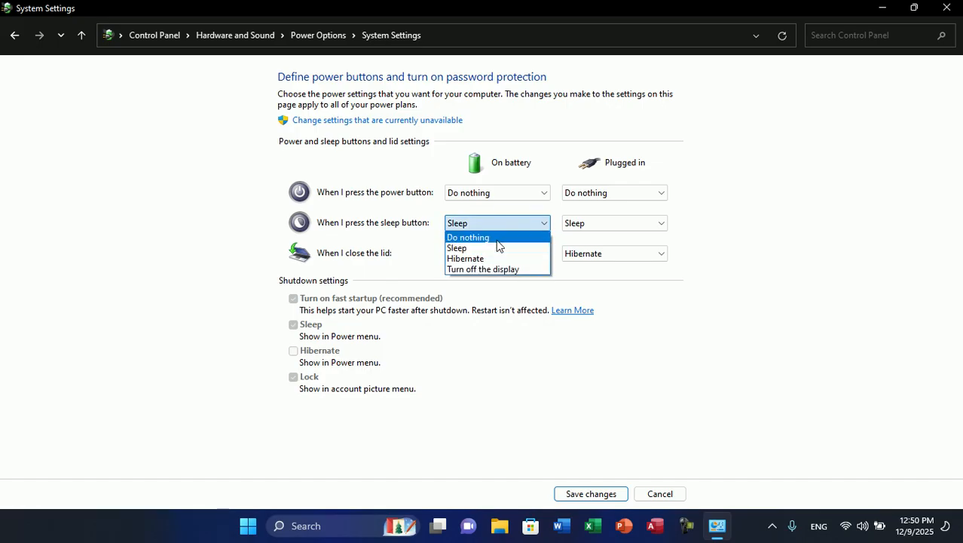
left_click(510, 238)
left_click(566, 226)
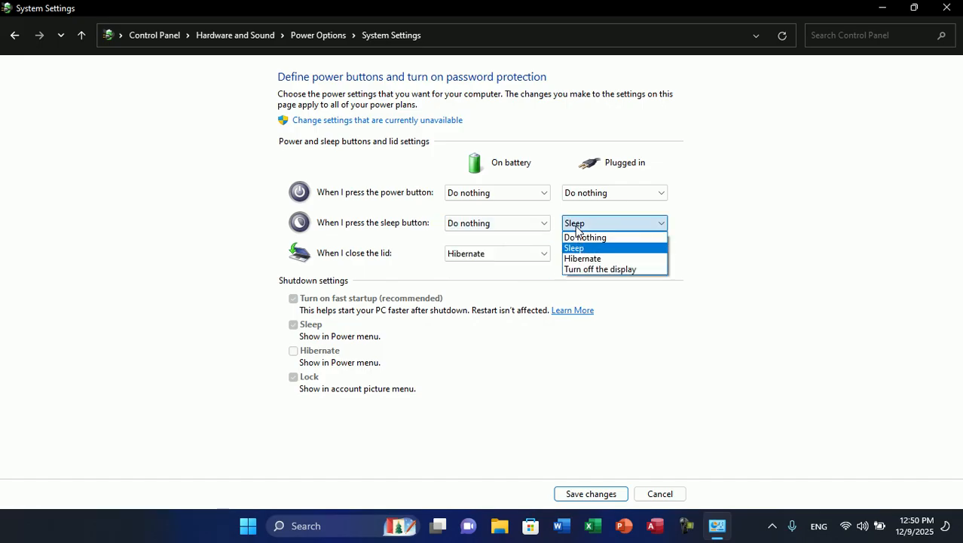
left_click(582, 238)
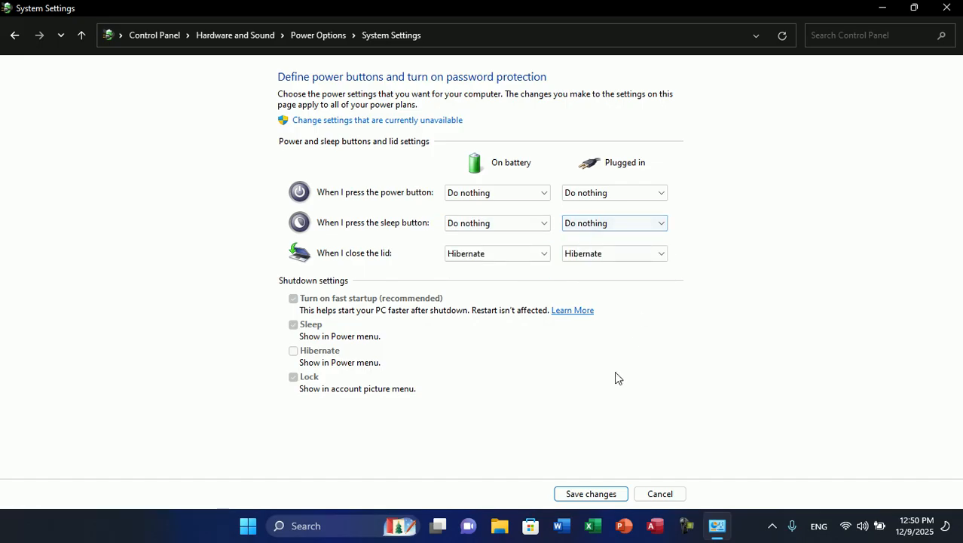
left_click(592, 494)
left_click(592, 494)
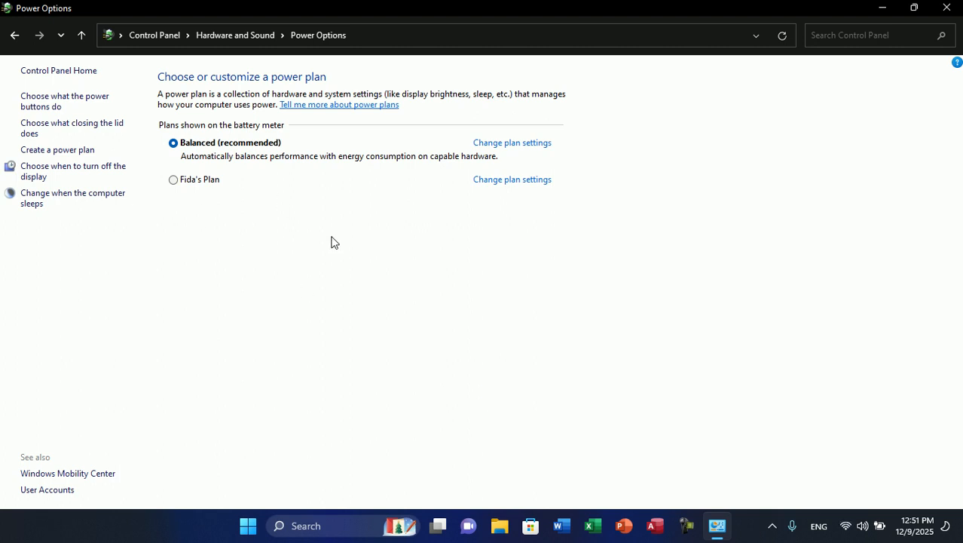
- Reopen the power button settings, set the lid-close action to Do nothing on battery and plugged in, and save
left_click(75, 105)
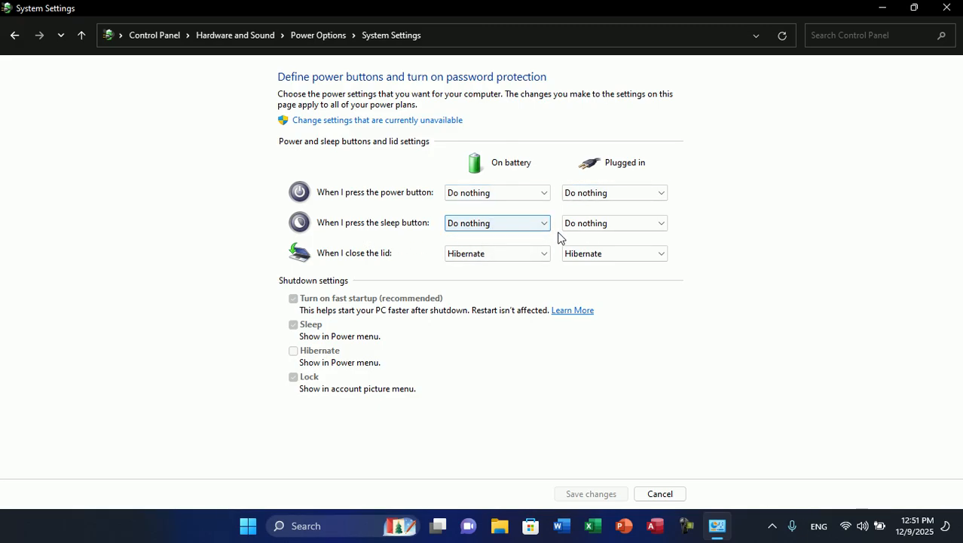
left_click(469, 255)
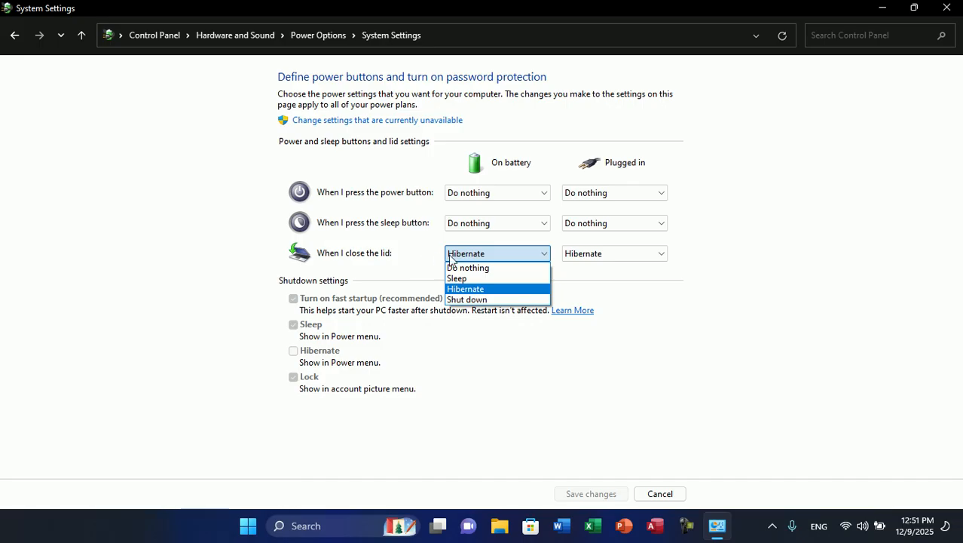
left_click(498, 269)
left_click(585, 258)
left_click(585, 269)
left_click(591, 493)
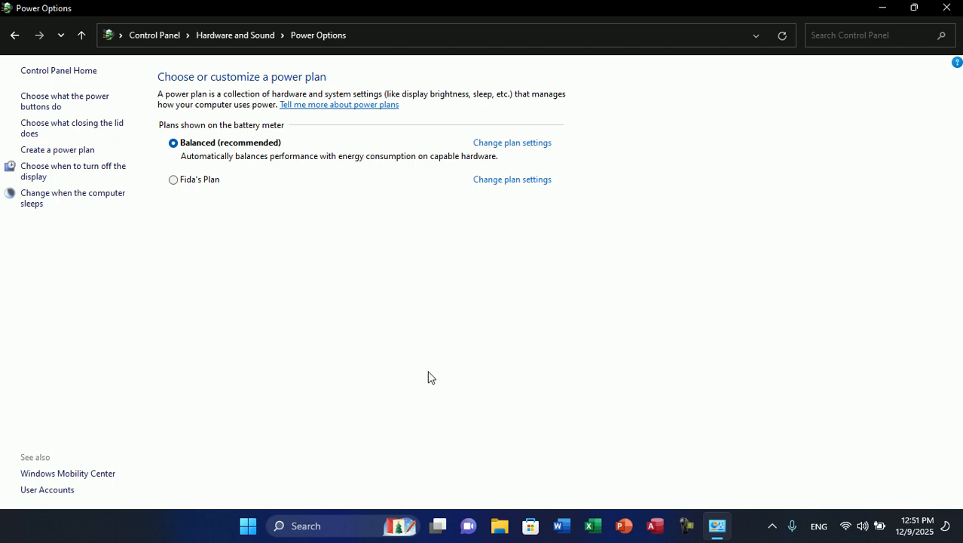
- Return to the power button settings and set the lid-close action to Hibernate on battery and plugged in
left_click(51, 104)
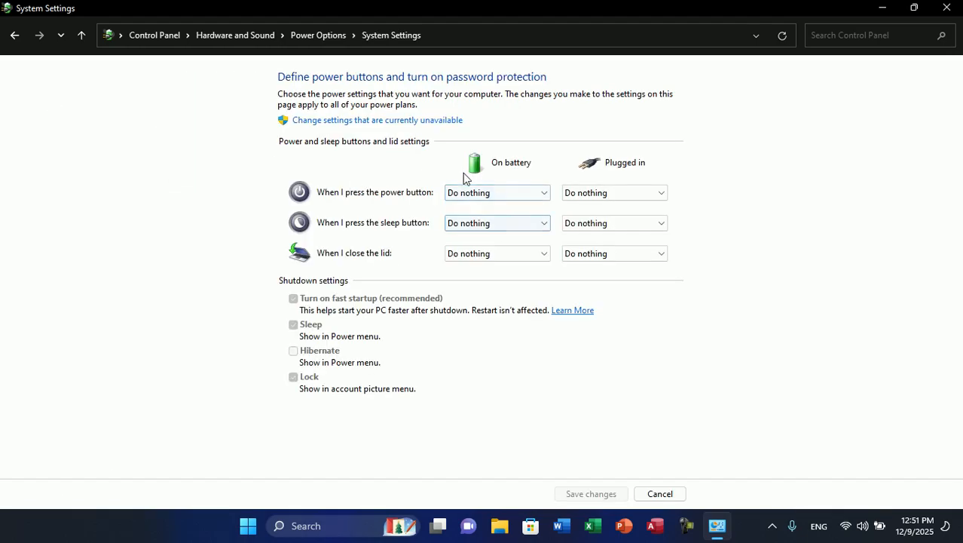
left_click(470, 193)
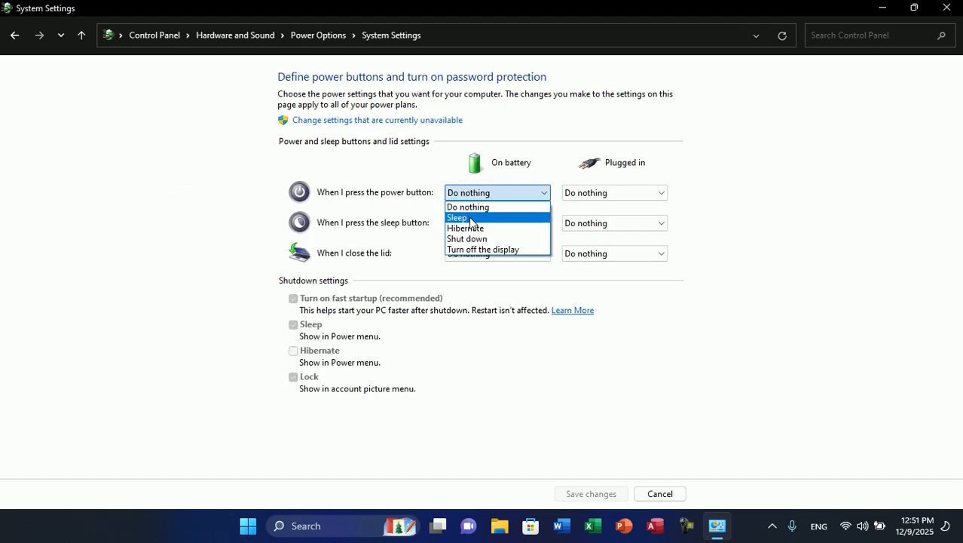
left_click(482, 207)
left_click(484, 198)
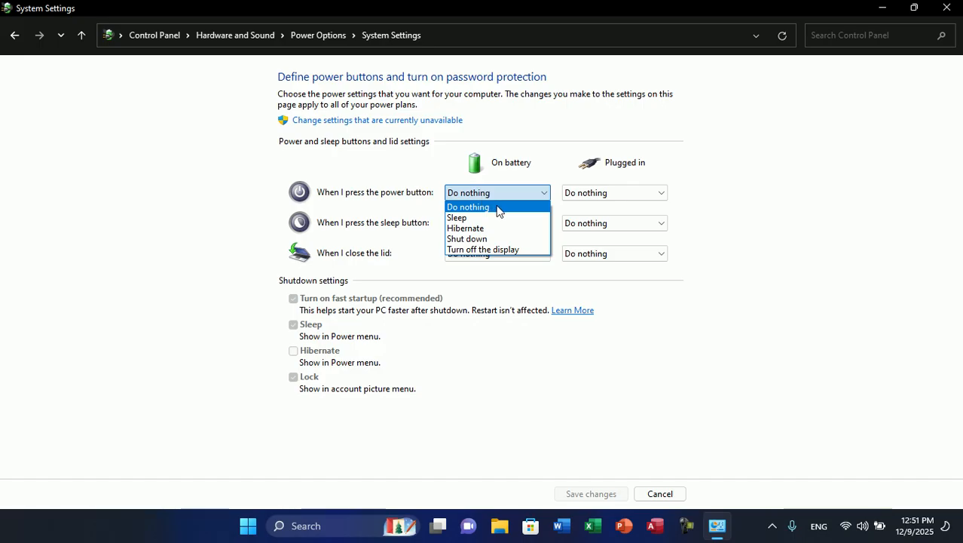
left_click(488, 193)
left_click(469, 257)
left_click(469, 257)
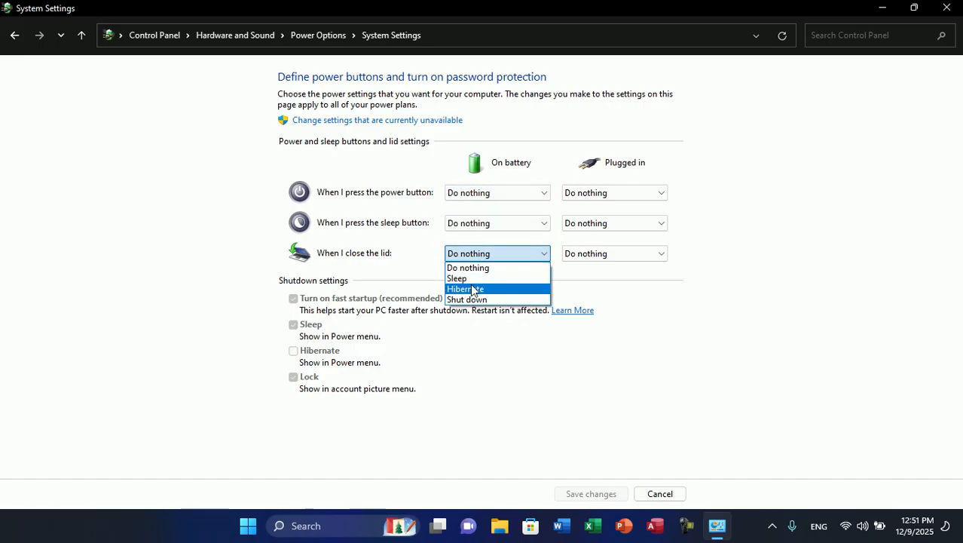
left_click(470, 289)
left_click(573, 254)
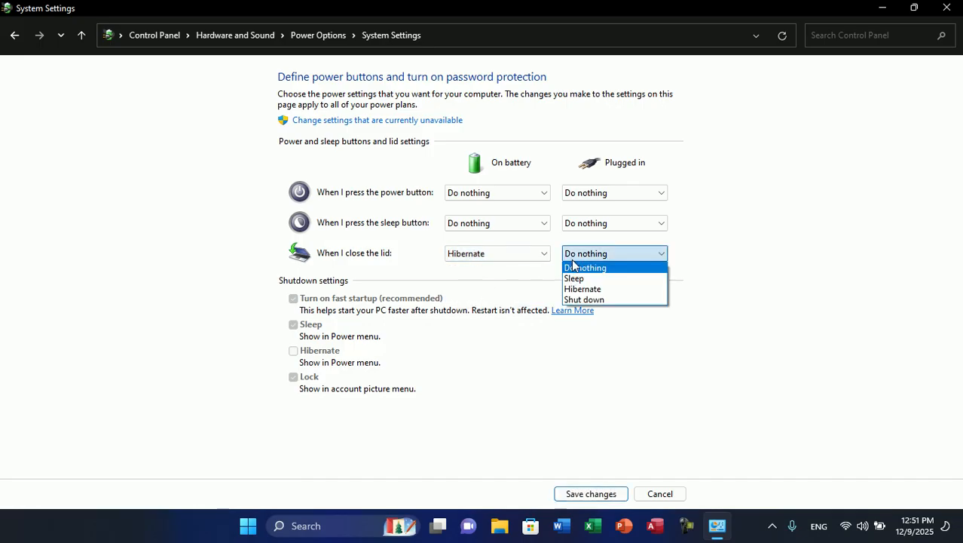
left_click(580, 288)
- Set the sleep button action to Sleep for both on battery and plugged in
left_click(491, 222)
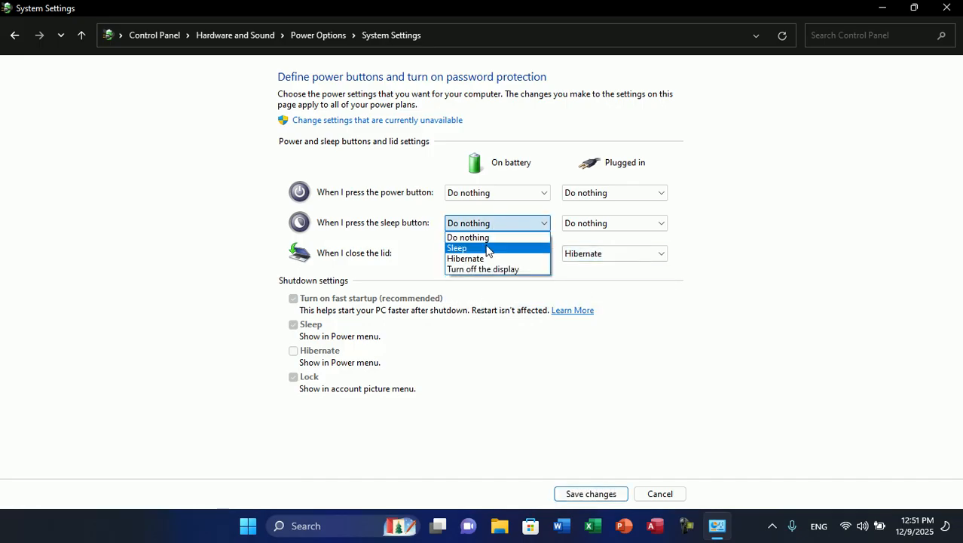
left_click(469, 247)
left_click(581, 224)
left_click(582, 251)
- Set the power button action to Hibernate for both plugged in and on battery, and save the changes
left_click(577, 192)
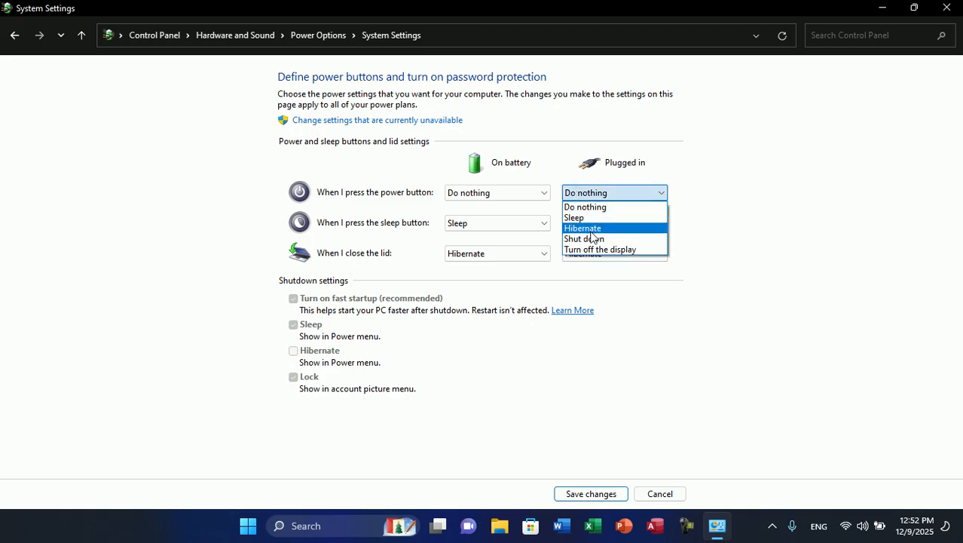
left_click(592, 229)
left_click(515, 192)
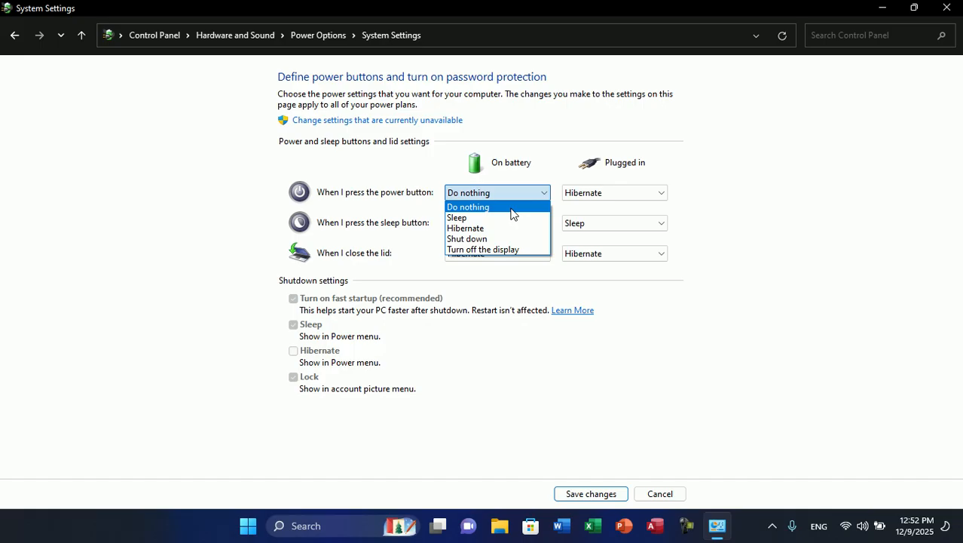
left_click(477, 228)
left_click(591, 499)
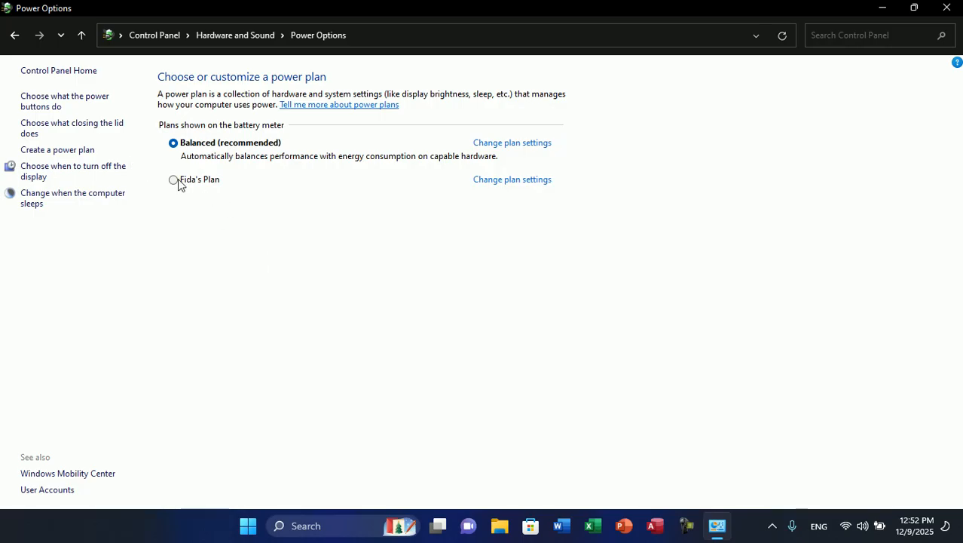
- Start a new power plan based on High performance, name it My Plan, and continue to its settings
left_click(59, 150)
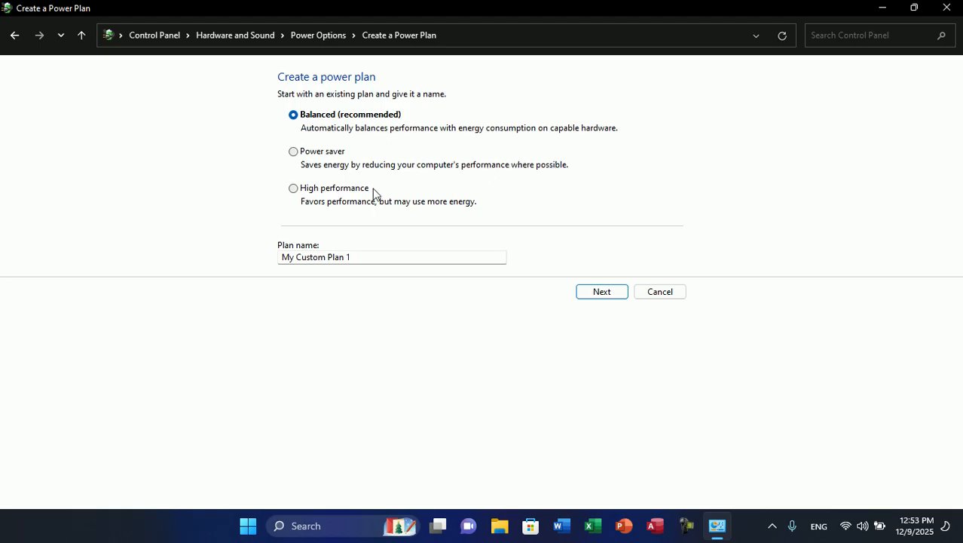
left_click(323, 194)
left_click(359, 254)
key("BackSpace")
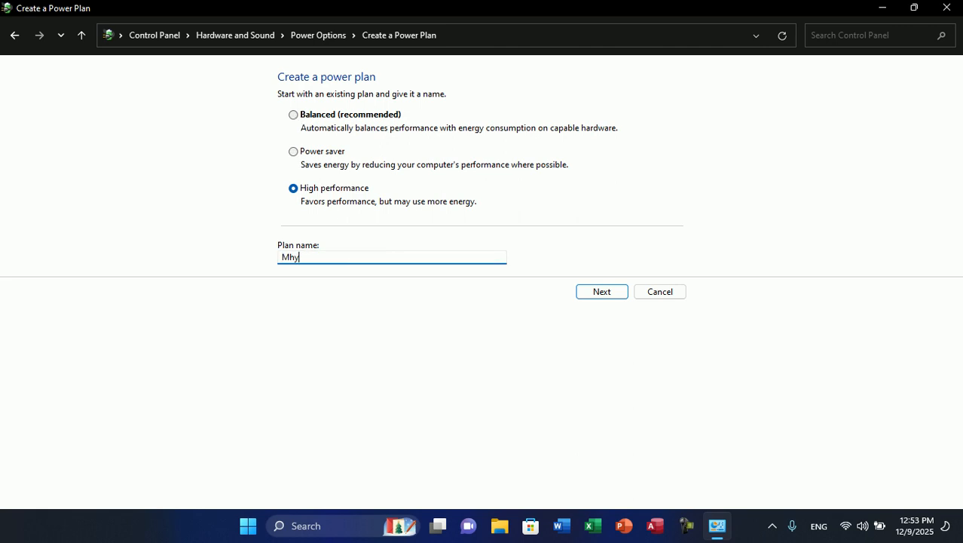
key("BackSpace")
key("BackSpace")
key("BackSpace")
type("My Pa")
key("BackSpace")
type("lanb")
left_click(603, 294)
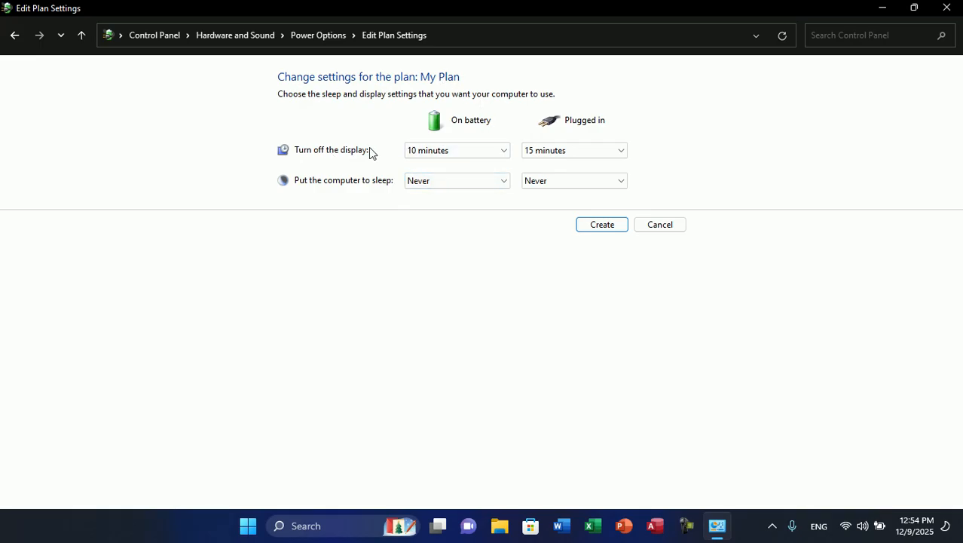
- Set My Plan to turn off the display after 1 hour on battery and plugged in
left_click(414, 154)
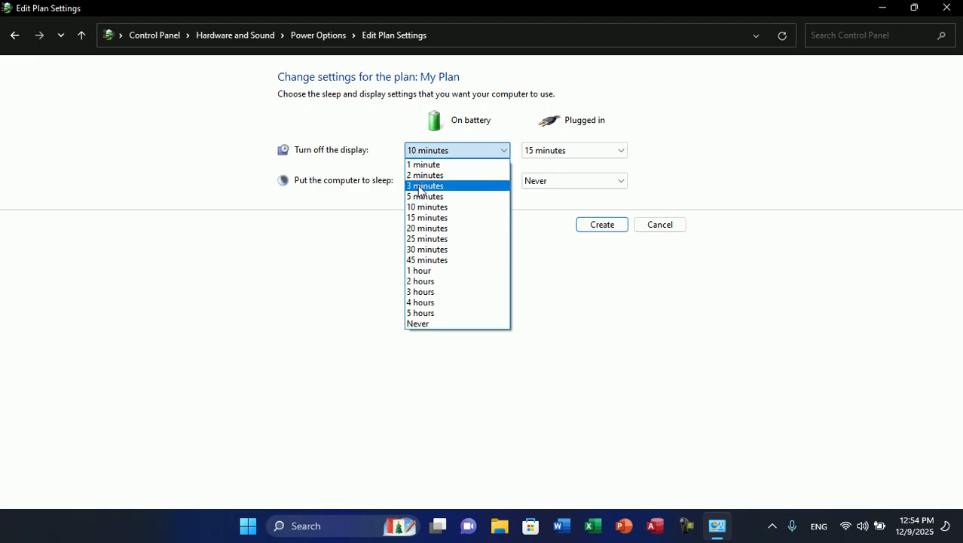
left_click(427, 272)
left_click(572, 149)
left_click(548, 270)
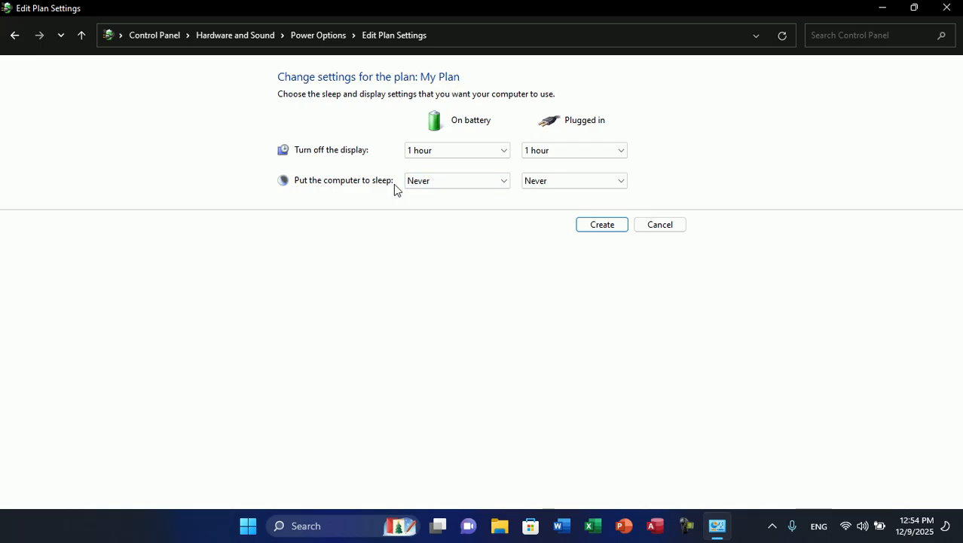
- Set My Plan to put the computer to sleep after 2 hours on battery and plugged in, and create the plan
left_click(443, 185)
left_click(443, 185)
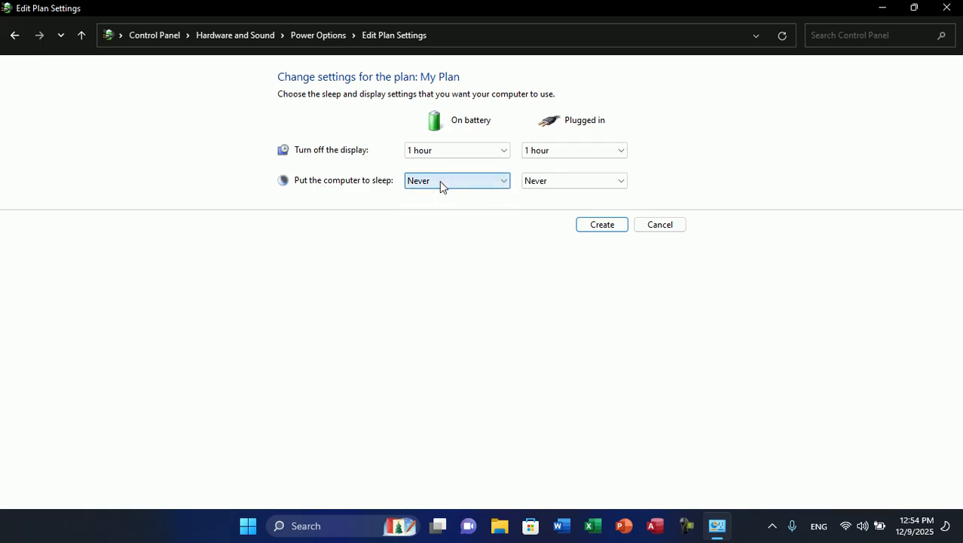
left_click(441, 183)
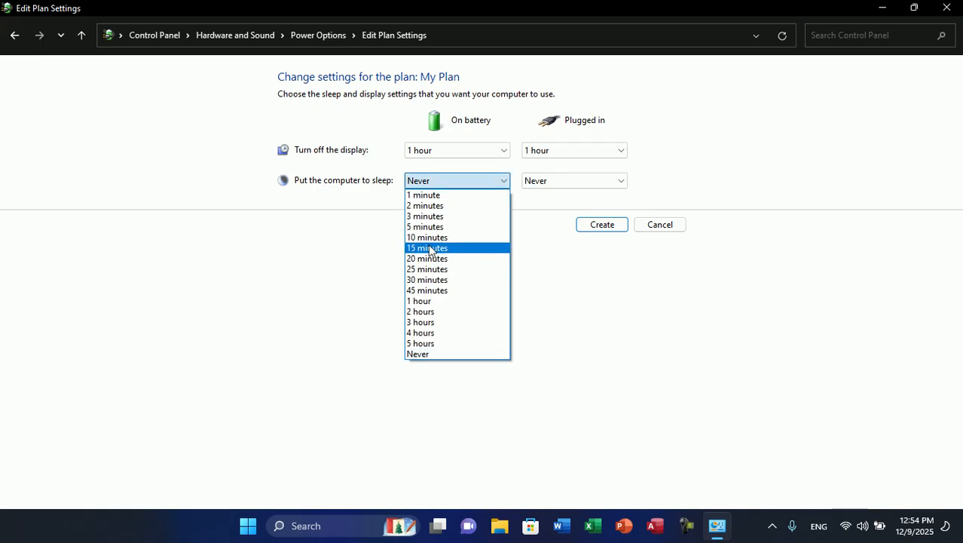
left_click(434, 312)
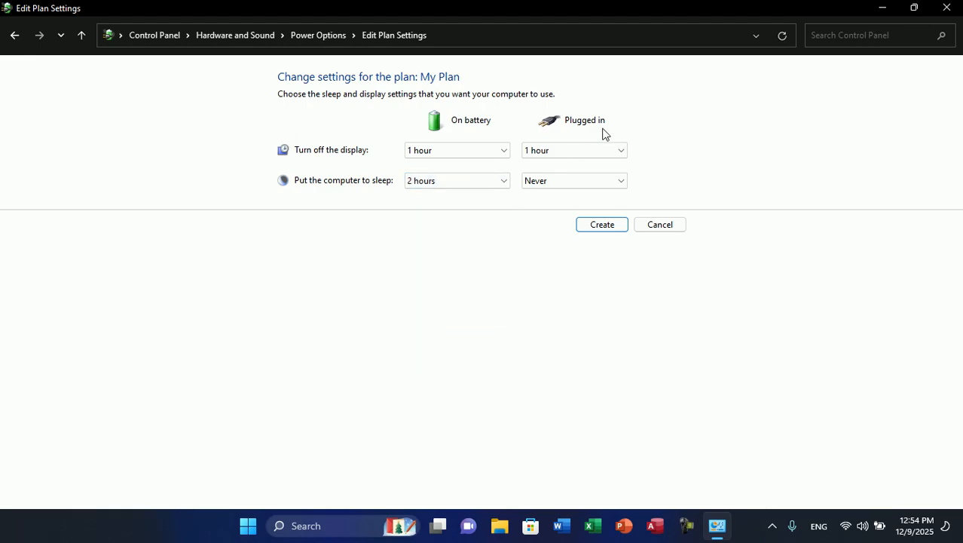
left_click(569, 186)
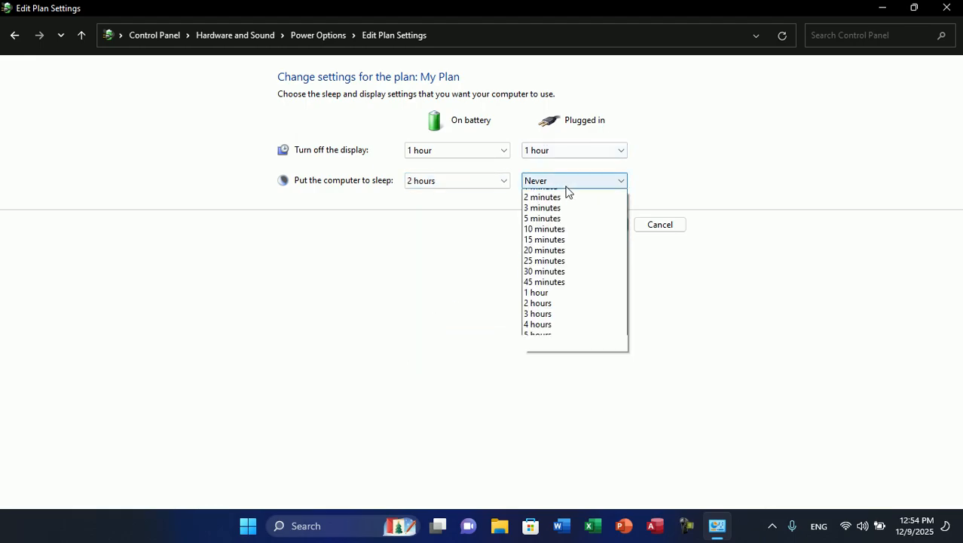
left_click(543, 314)
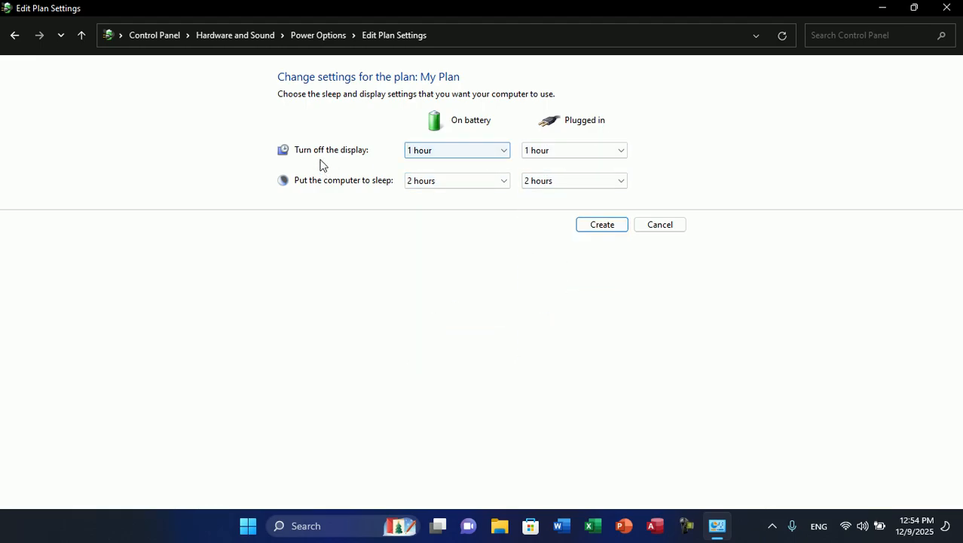
left_click(602, 225)
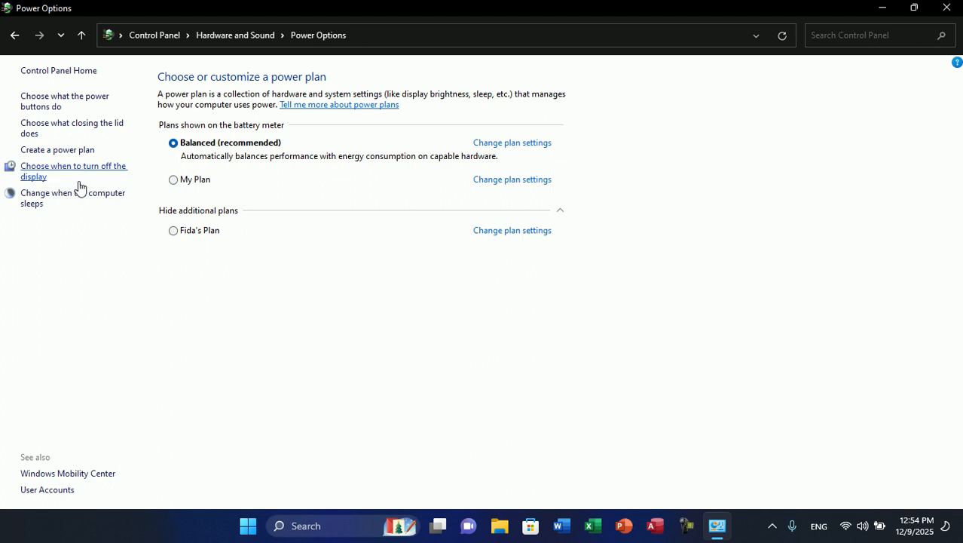
- Open the Balanced plan's display turn-off settings and review the on-battery time options without changing them
left_click(31, 175)
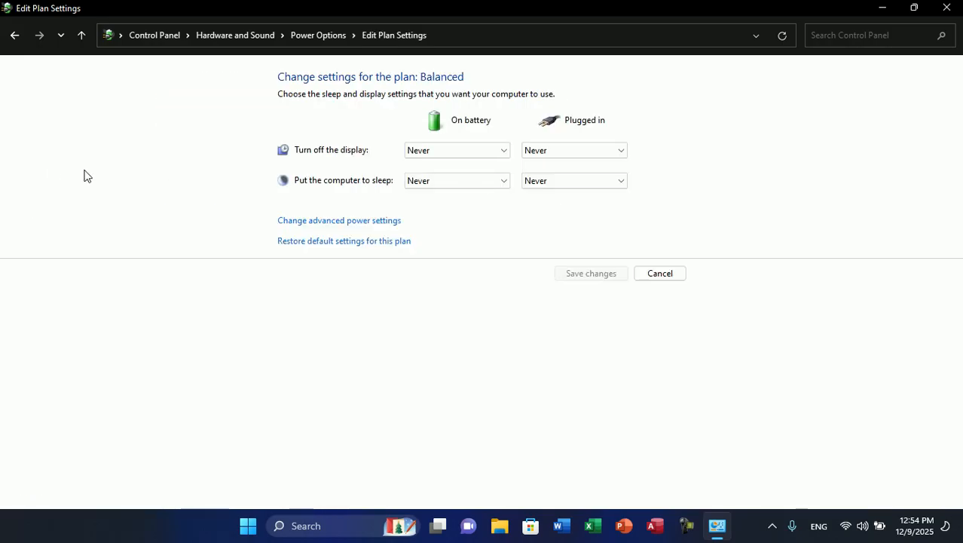
left_click(451, 151)
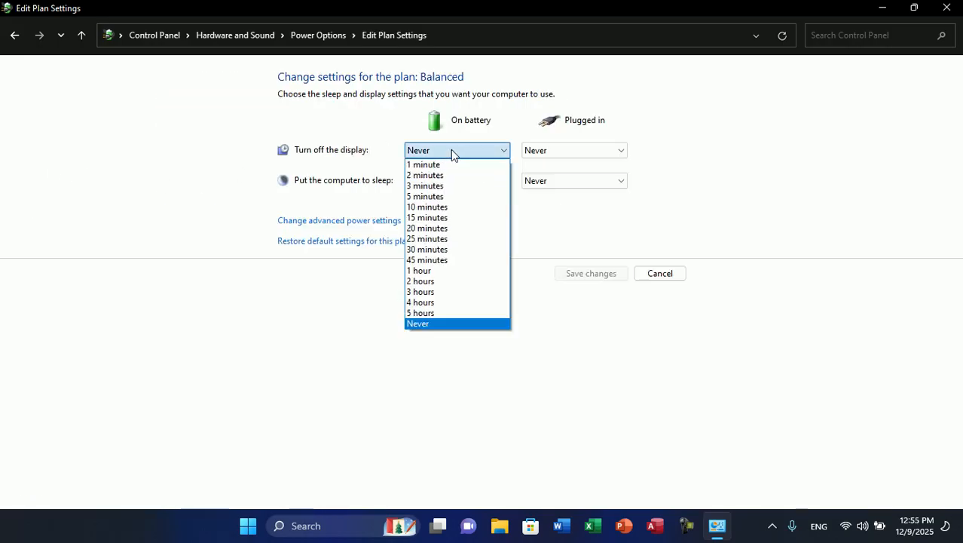
left_click(426, 148)
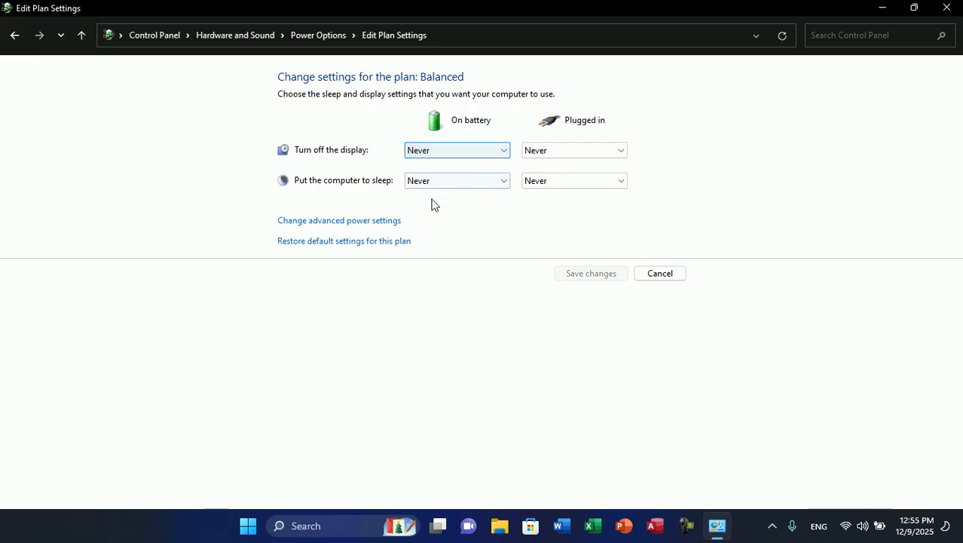
left_click(447, 151)
left_click(446, 151)
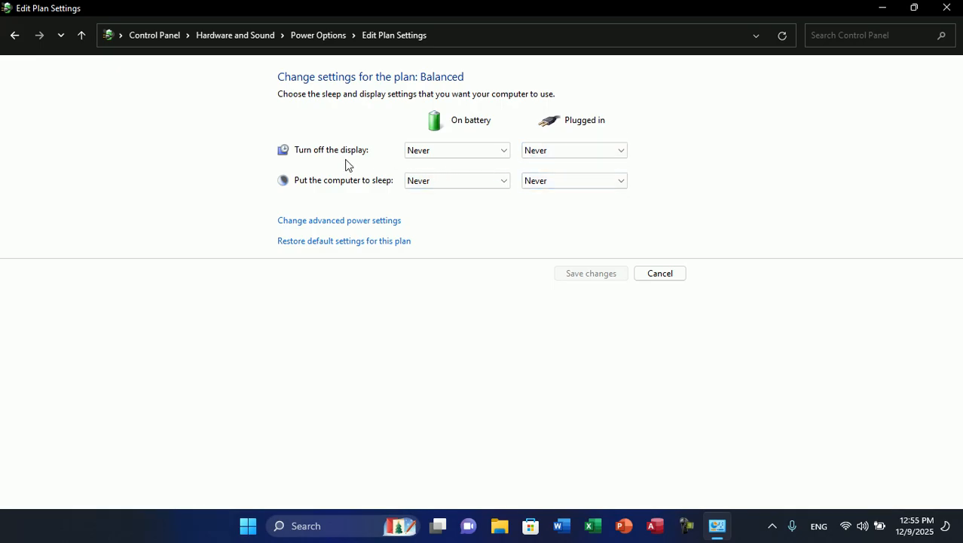
left_click(424, 157)
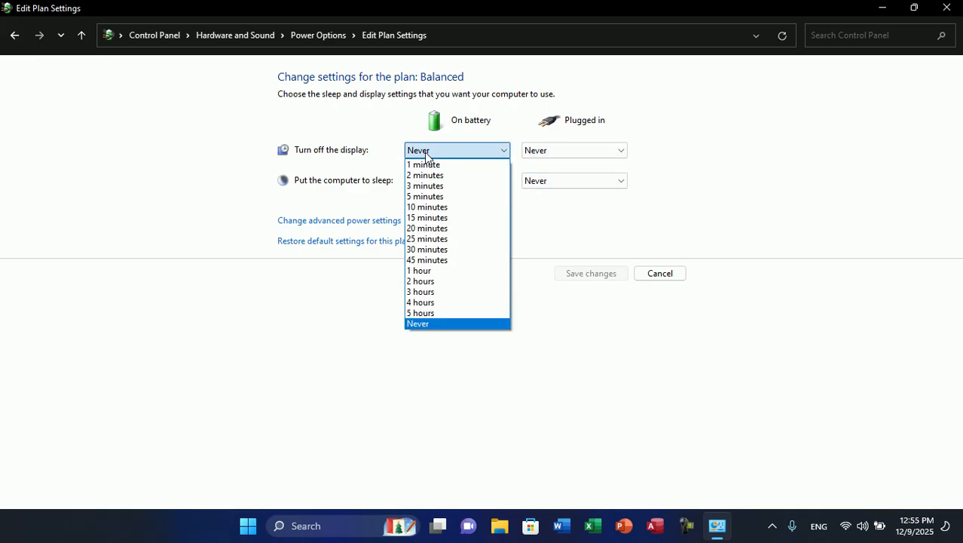
left_click(426, 154)
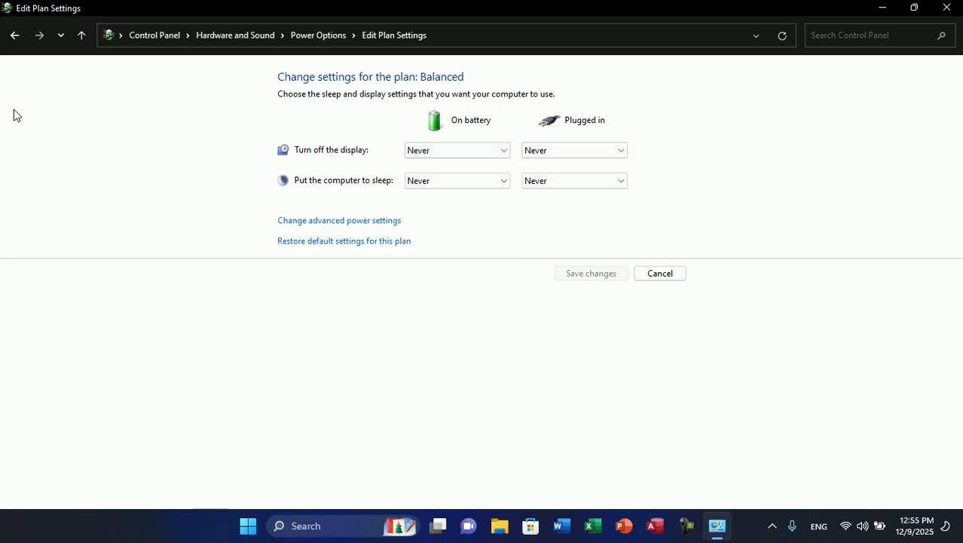
- Open the Balanced plan's computer sleep settings, review the on-battery display turn-off options, and cancel without changing them
left_click(13, 37)
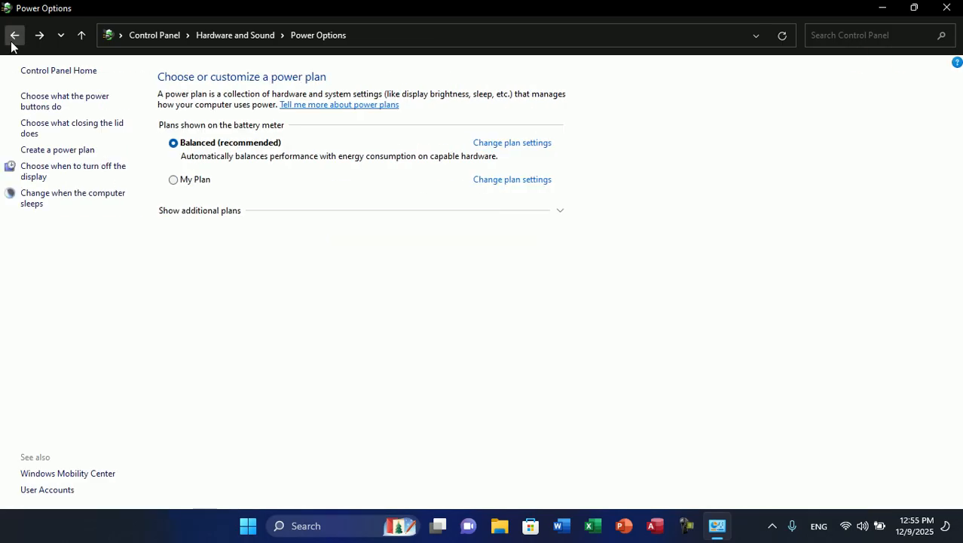
left_click(67, 204)
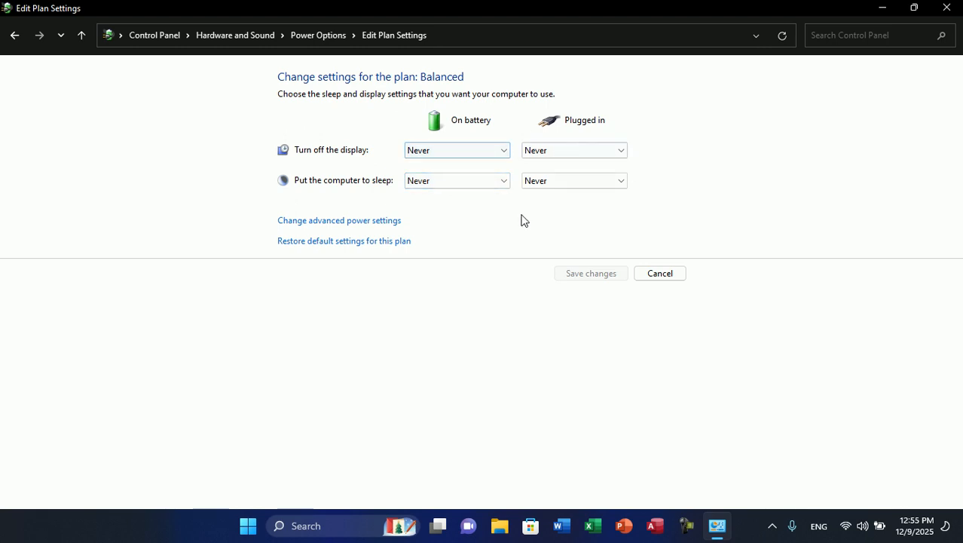
left_click(475, 155)
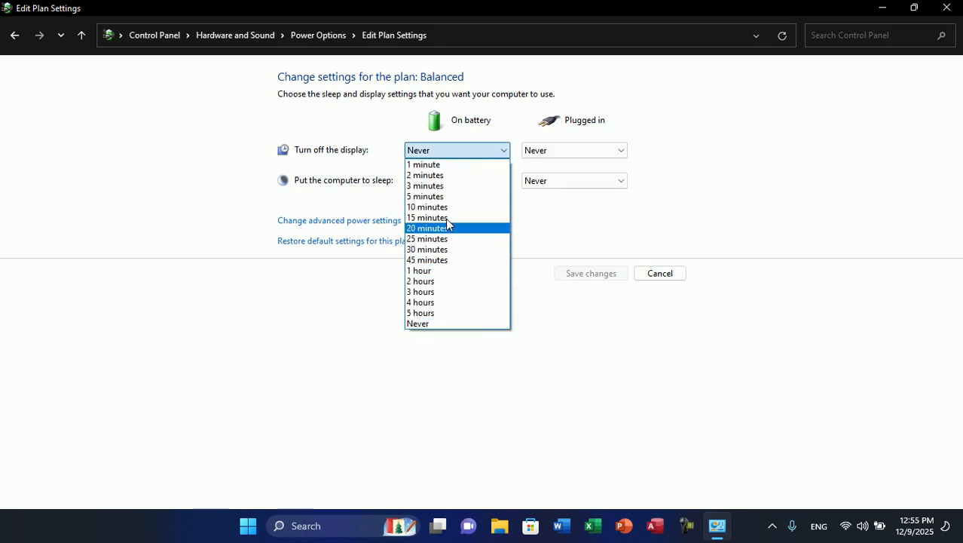
left_click(476, 151)
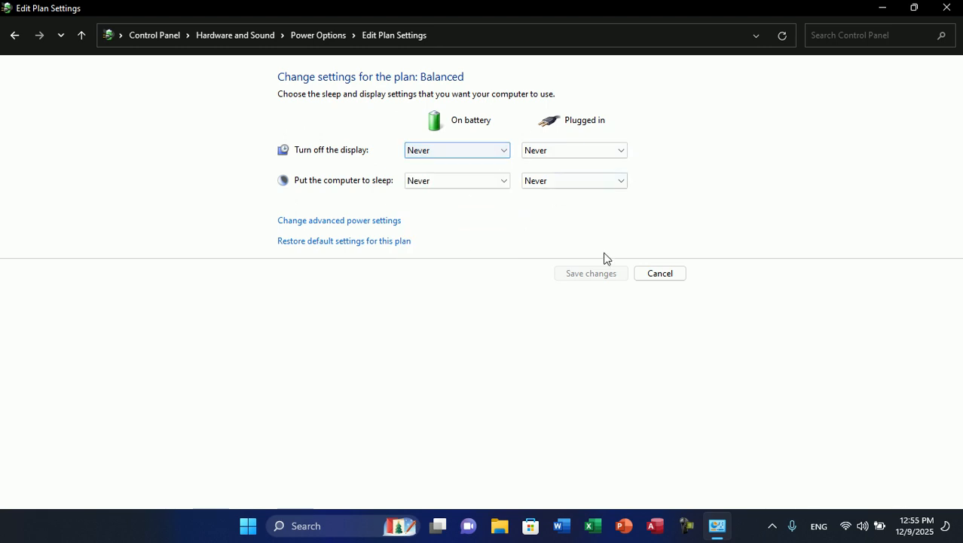
left_click(660, 274)
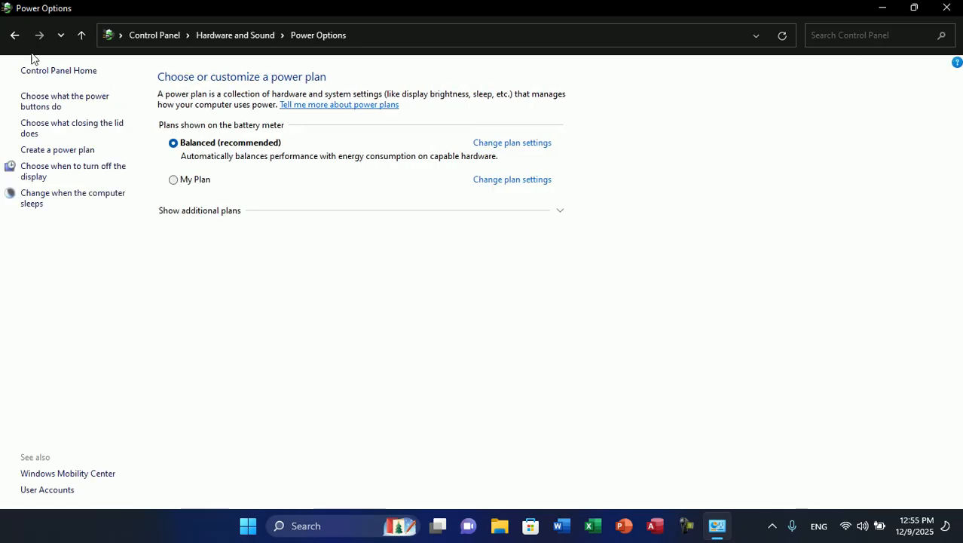
- Return to the Hardware and Sound category and close the Control Panel window
left_click(15, 34)
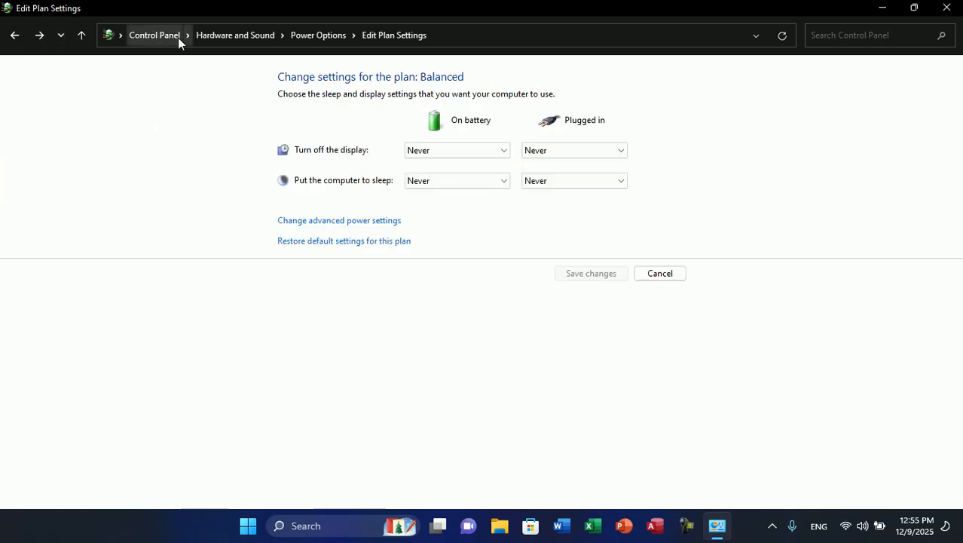
left_click(14, 34)
key("alt")
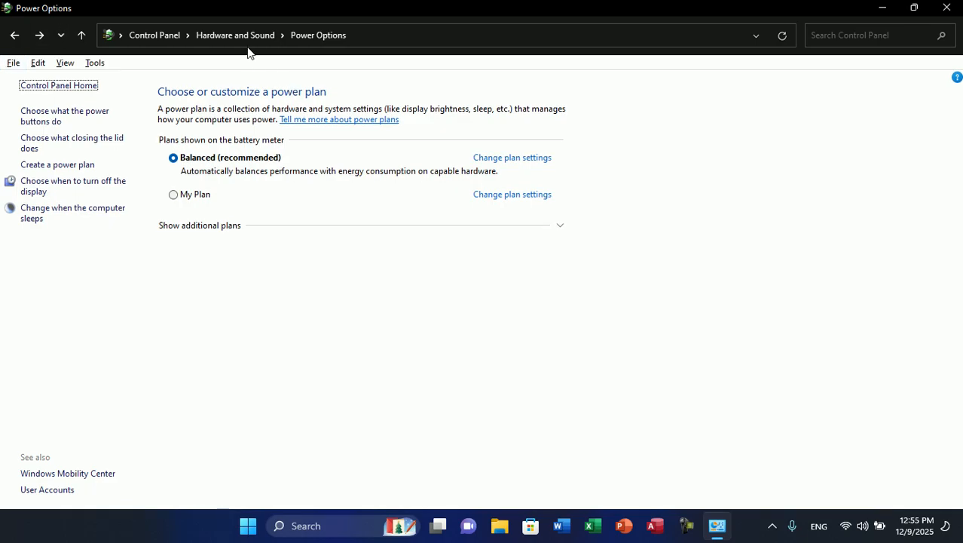
key("alt")
left_click(235, 35)
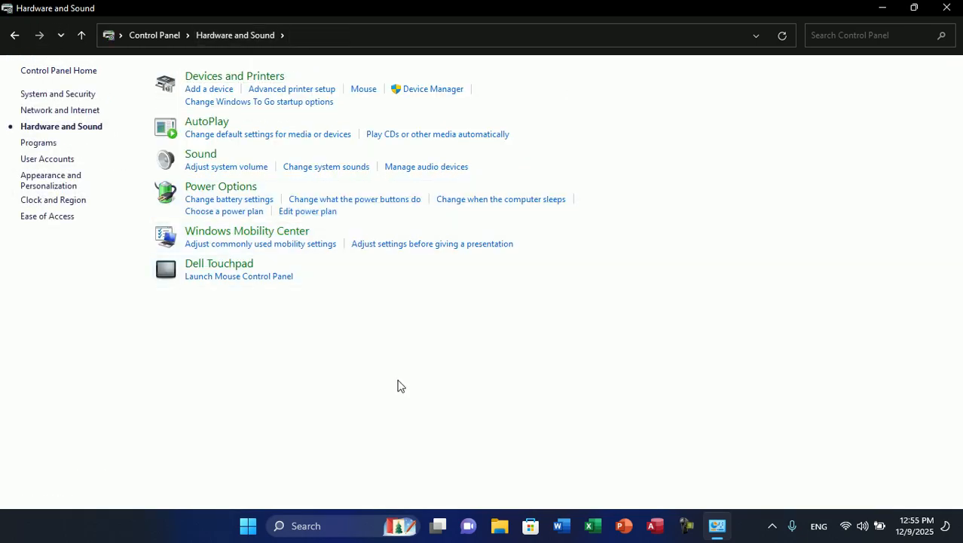
key("alt+F4")
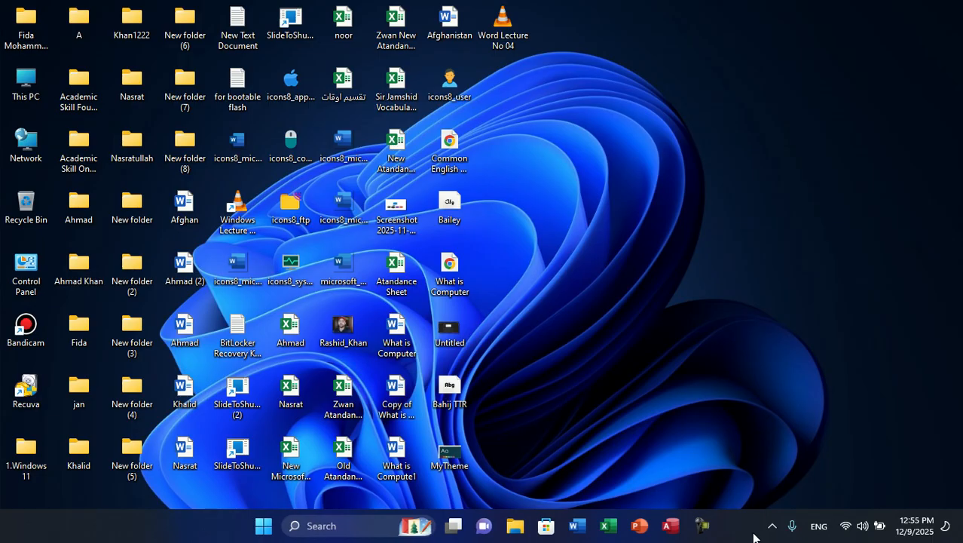
left_click(772, 526)
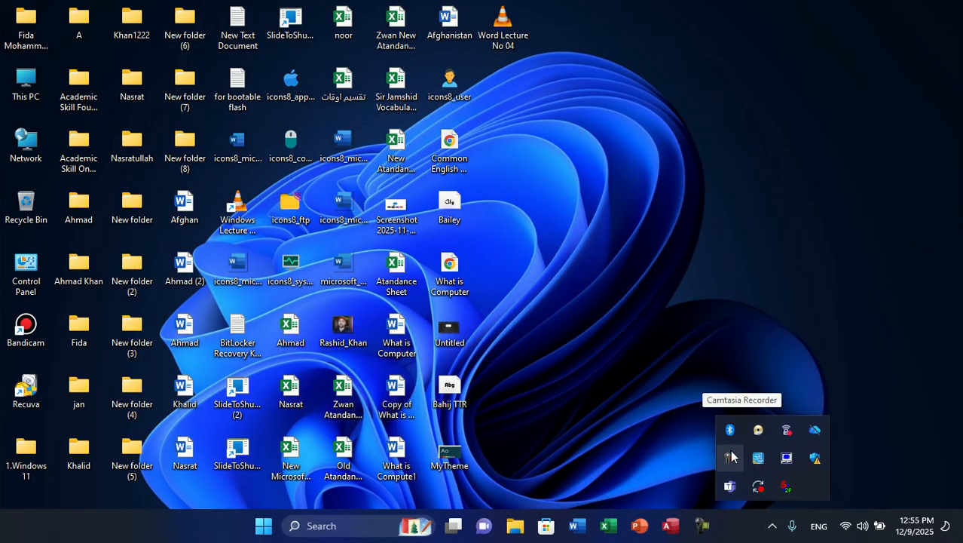